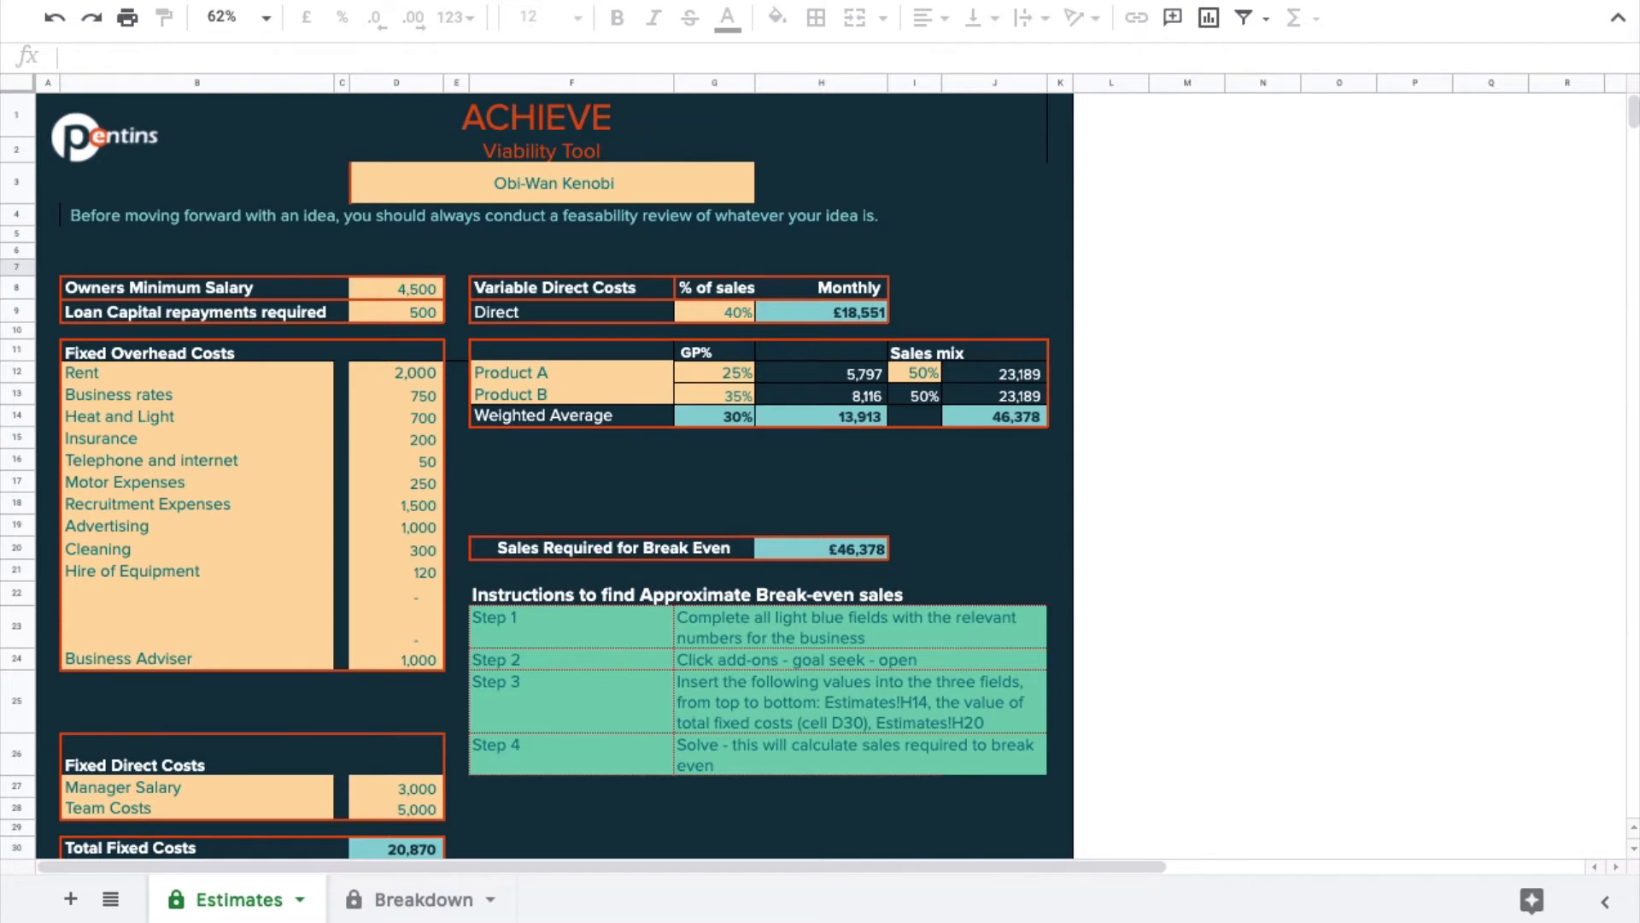
# Open the Goal Seek add-on for the Estimates sheet.
pyautogui.click(540, 1)
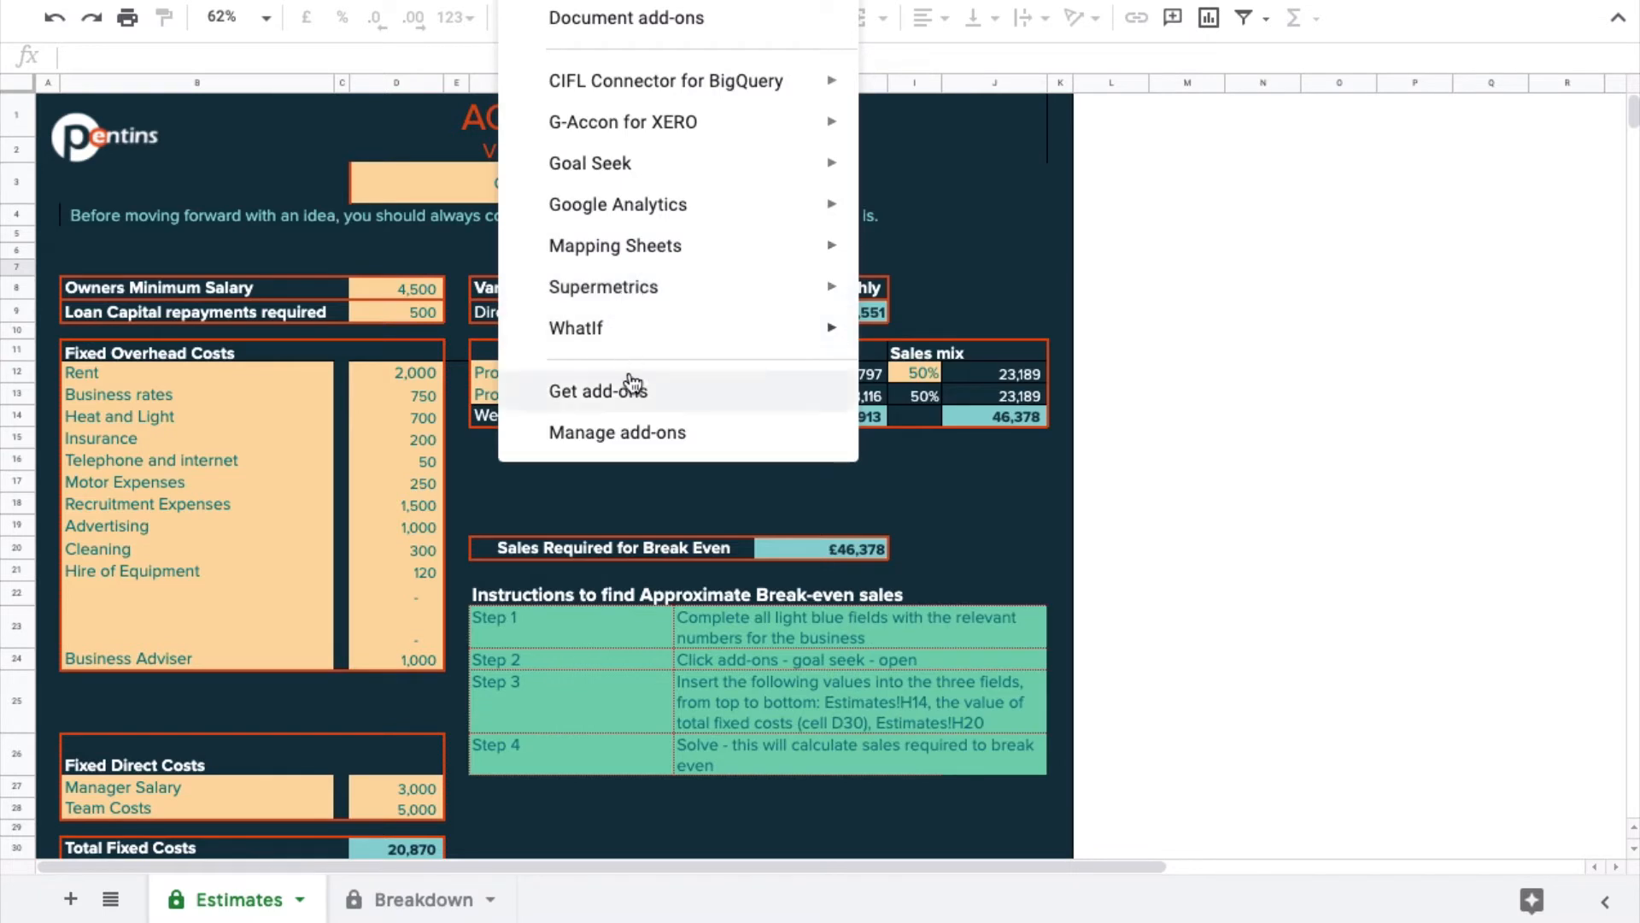
pyautogui.moveTo(695, 171)
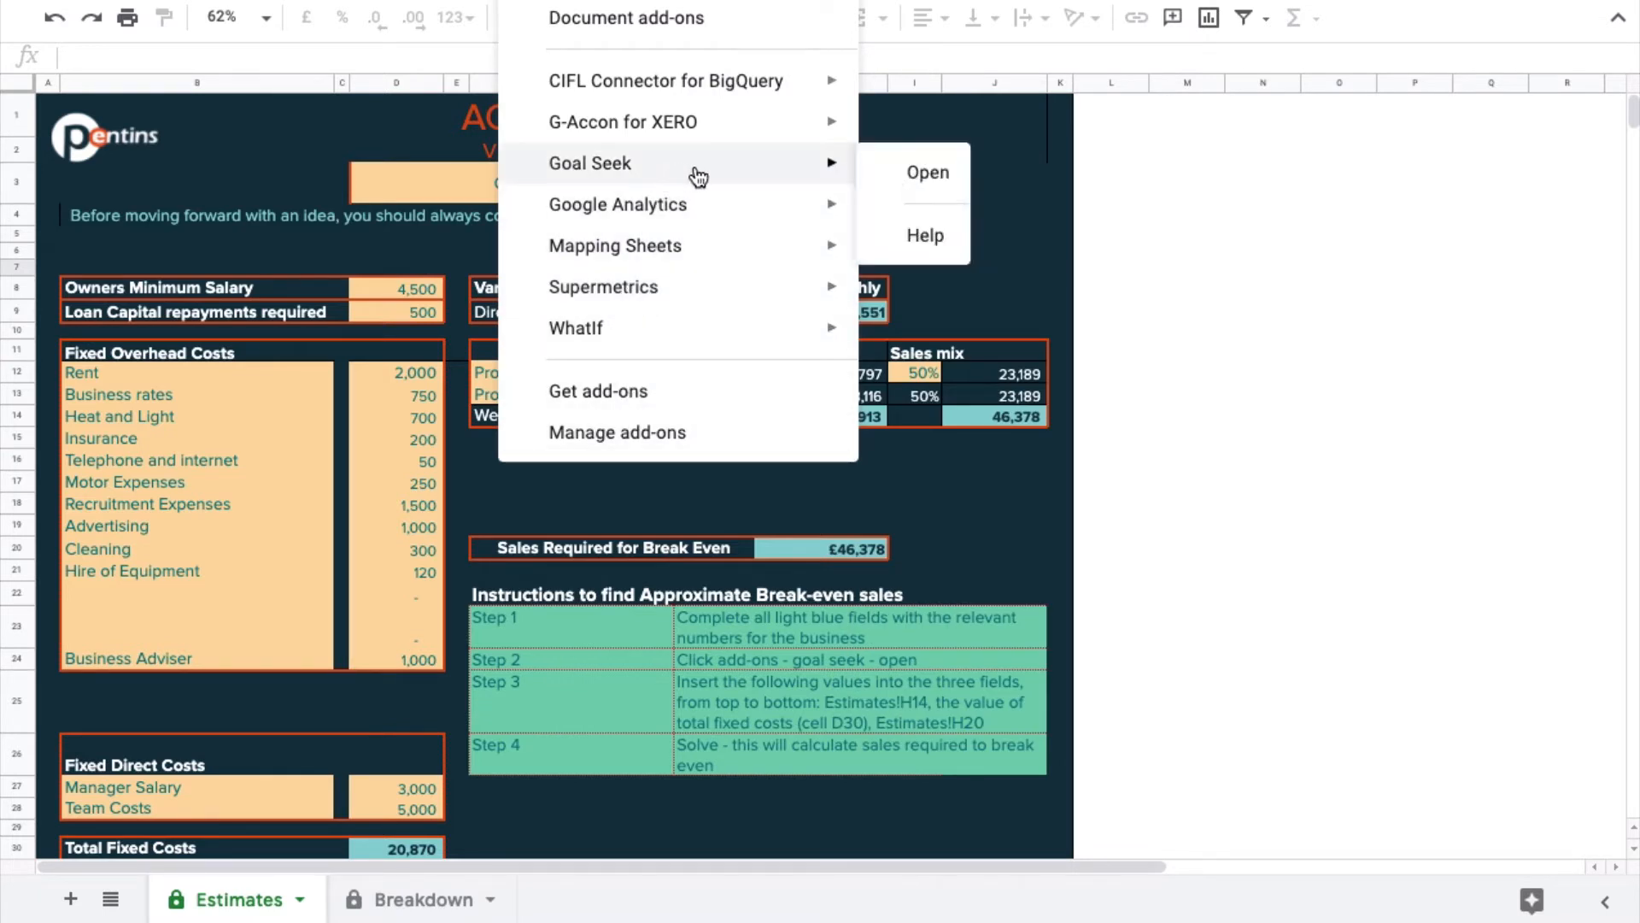
pyautogui.click(917, 178)
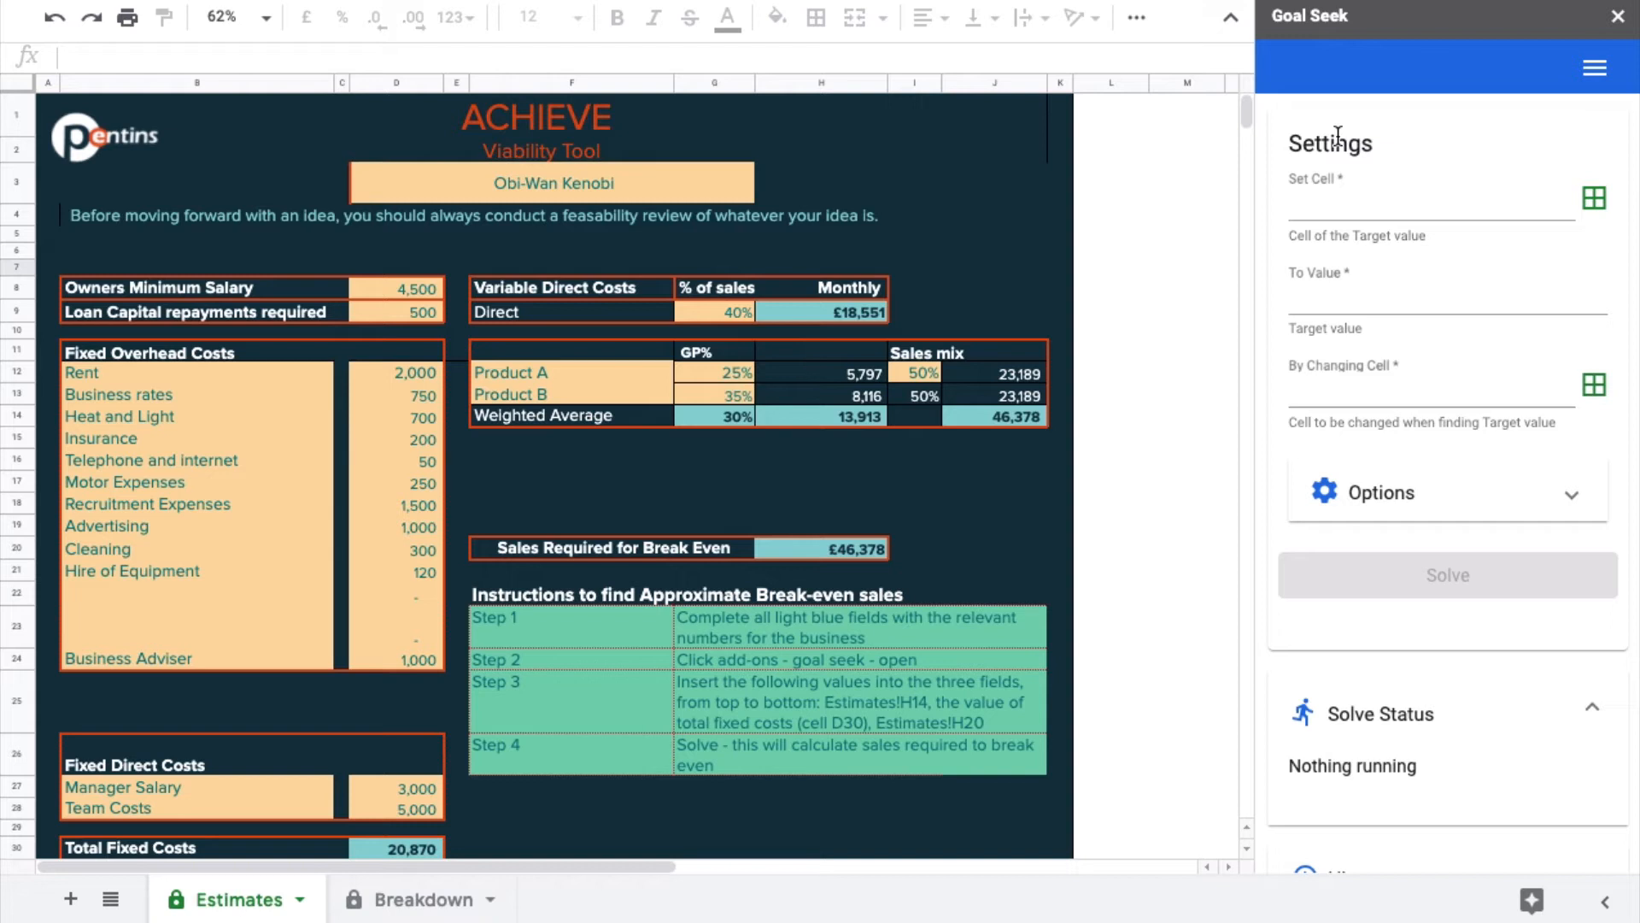
# Assign Estimates!H14 as Goal Seek's Set Cell and Estimates!H20 as its By Changing Cell.
pyautogui.click(1336, 202)
pyautogui.click(841, 420)
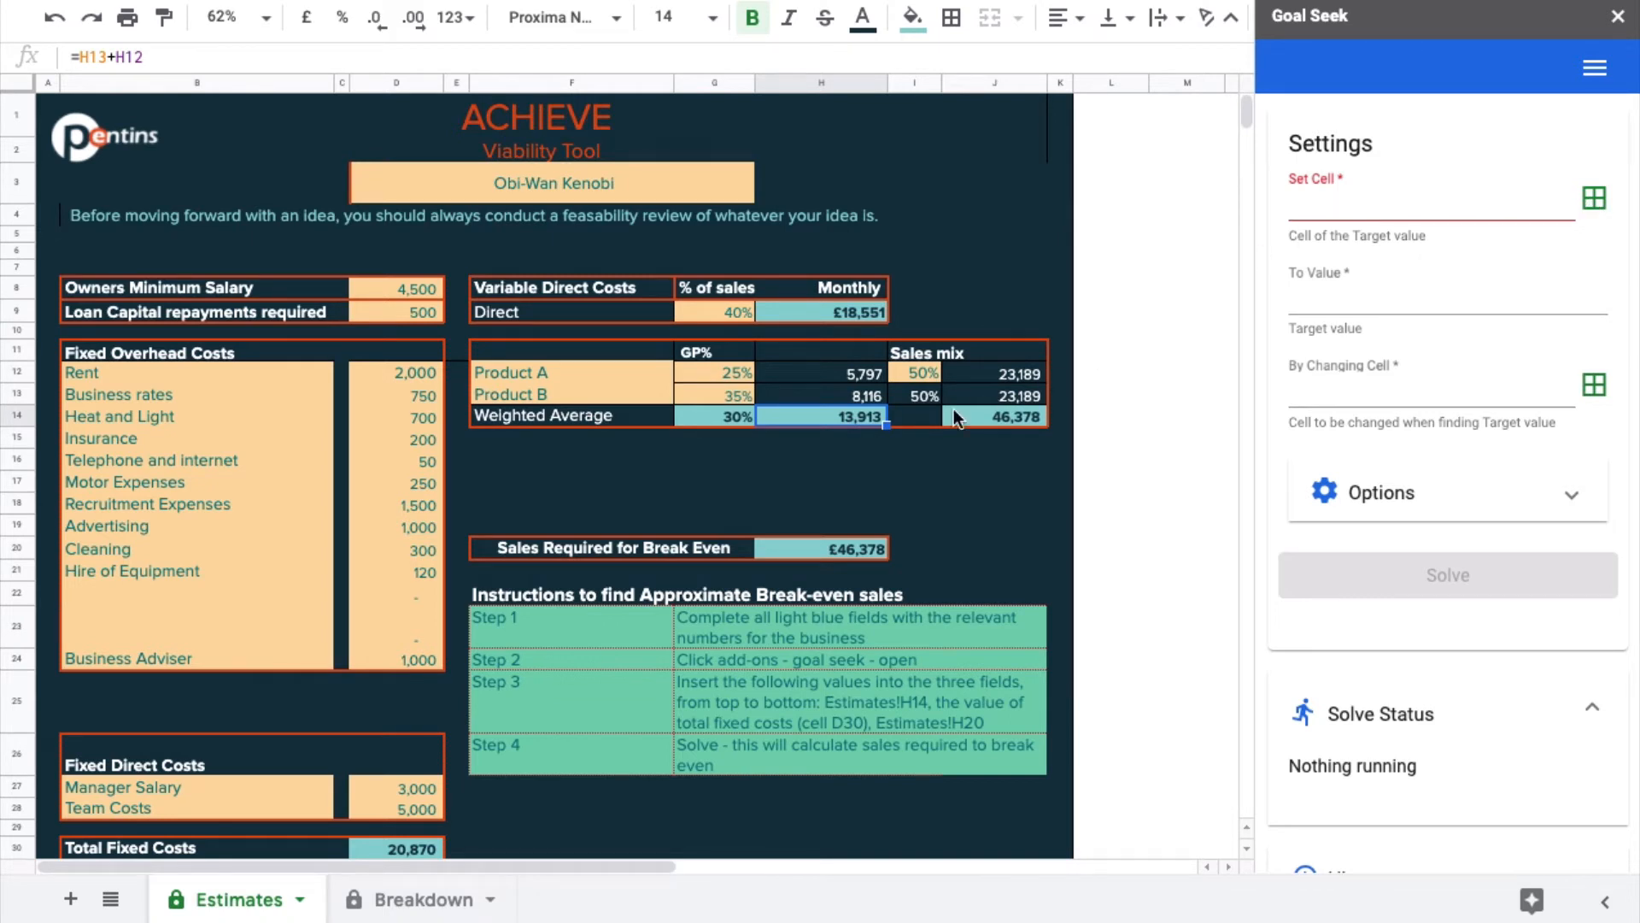
pyautogui.click(1337, 204)
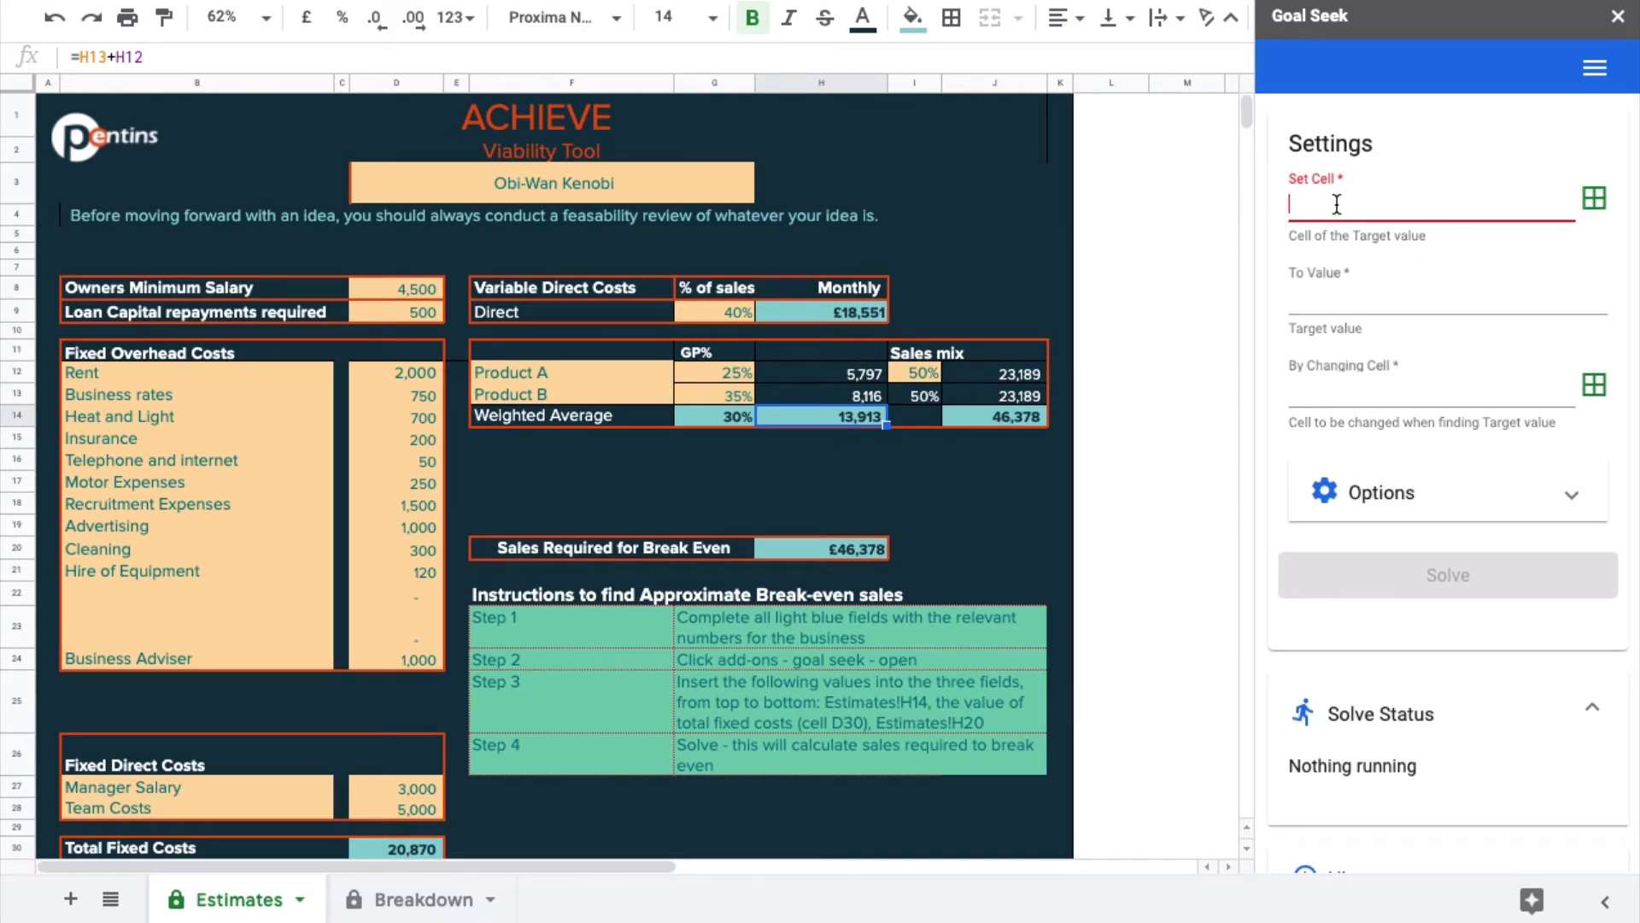
pyautogui.click(1595, 201)
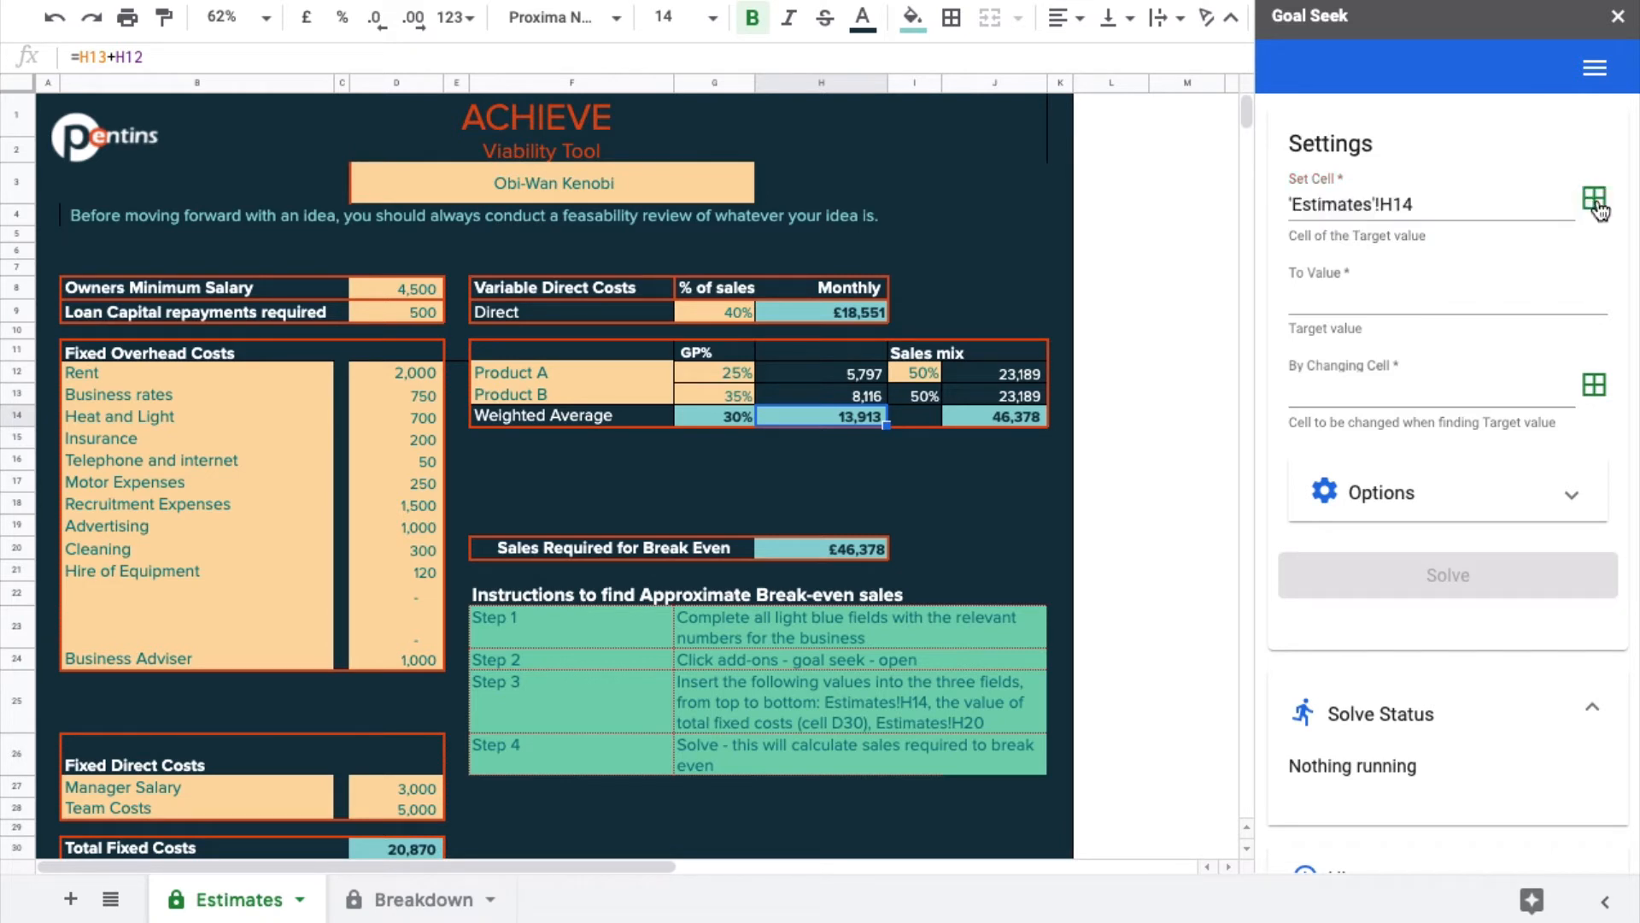
pyautogui.click(1360, 383)
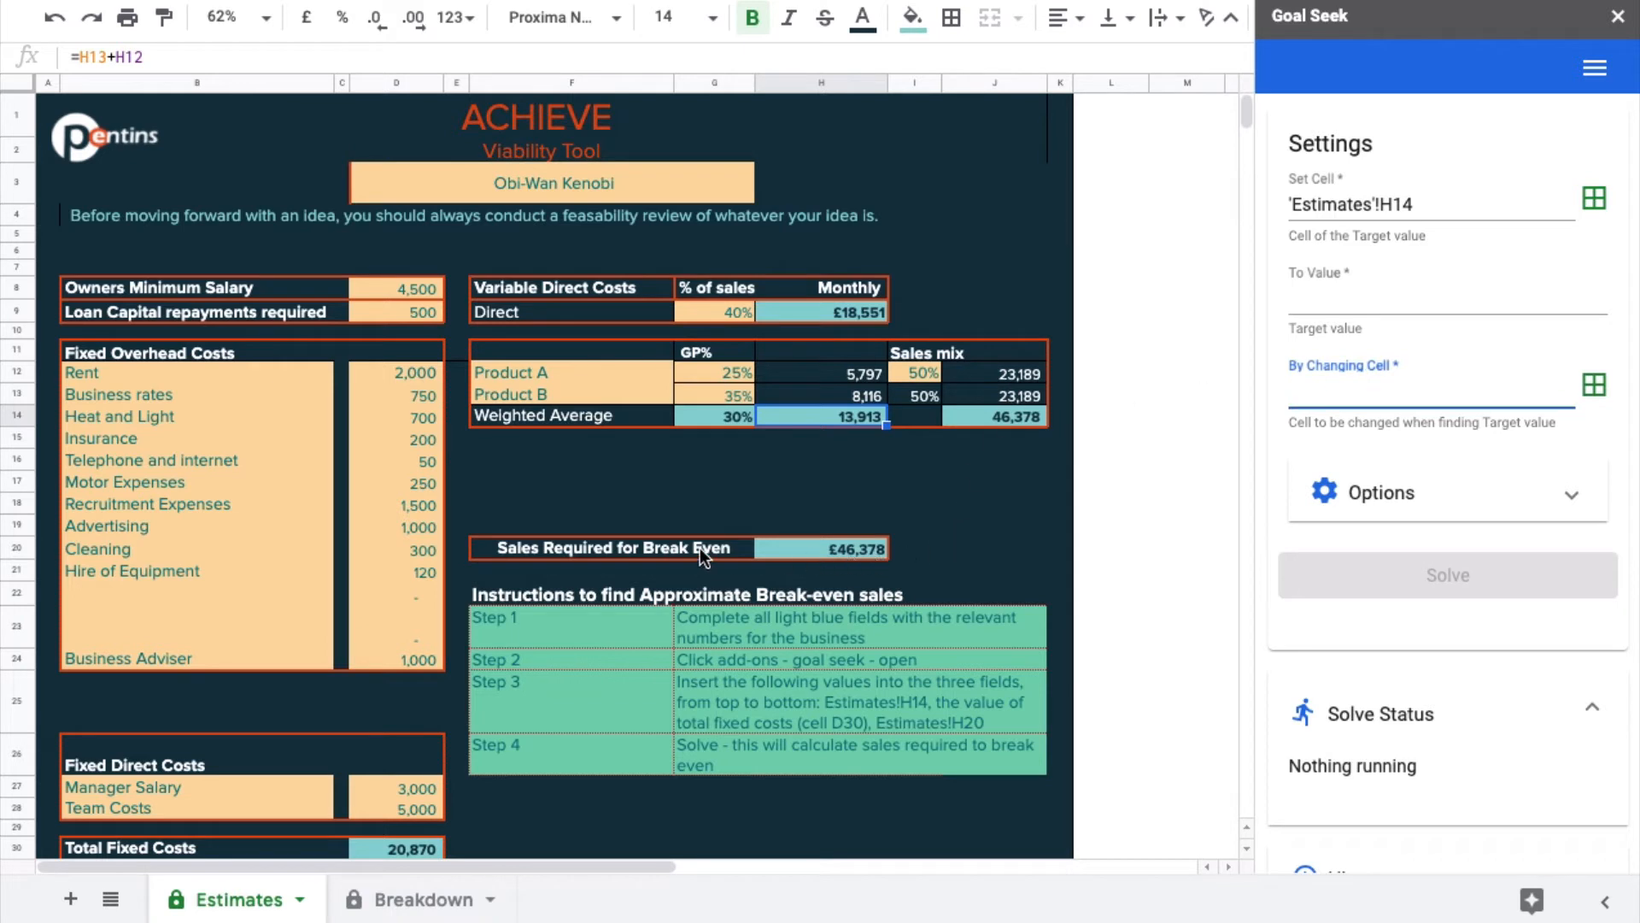
pyautogui.click(811, 551)
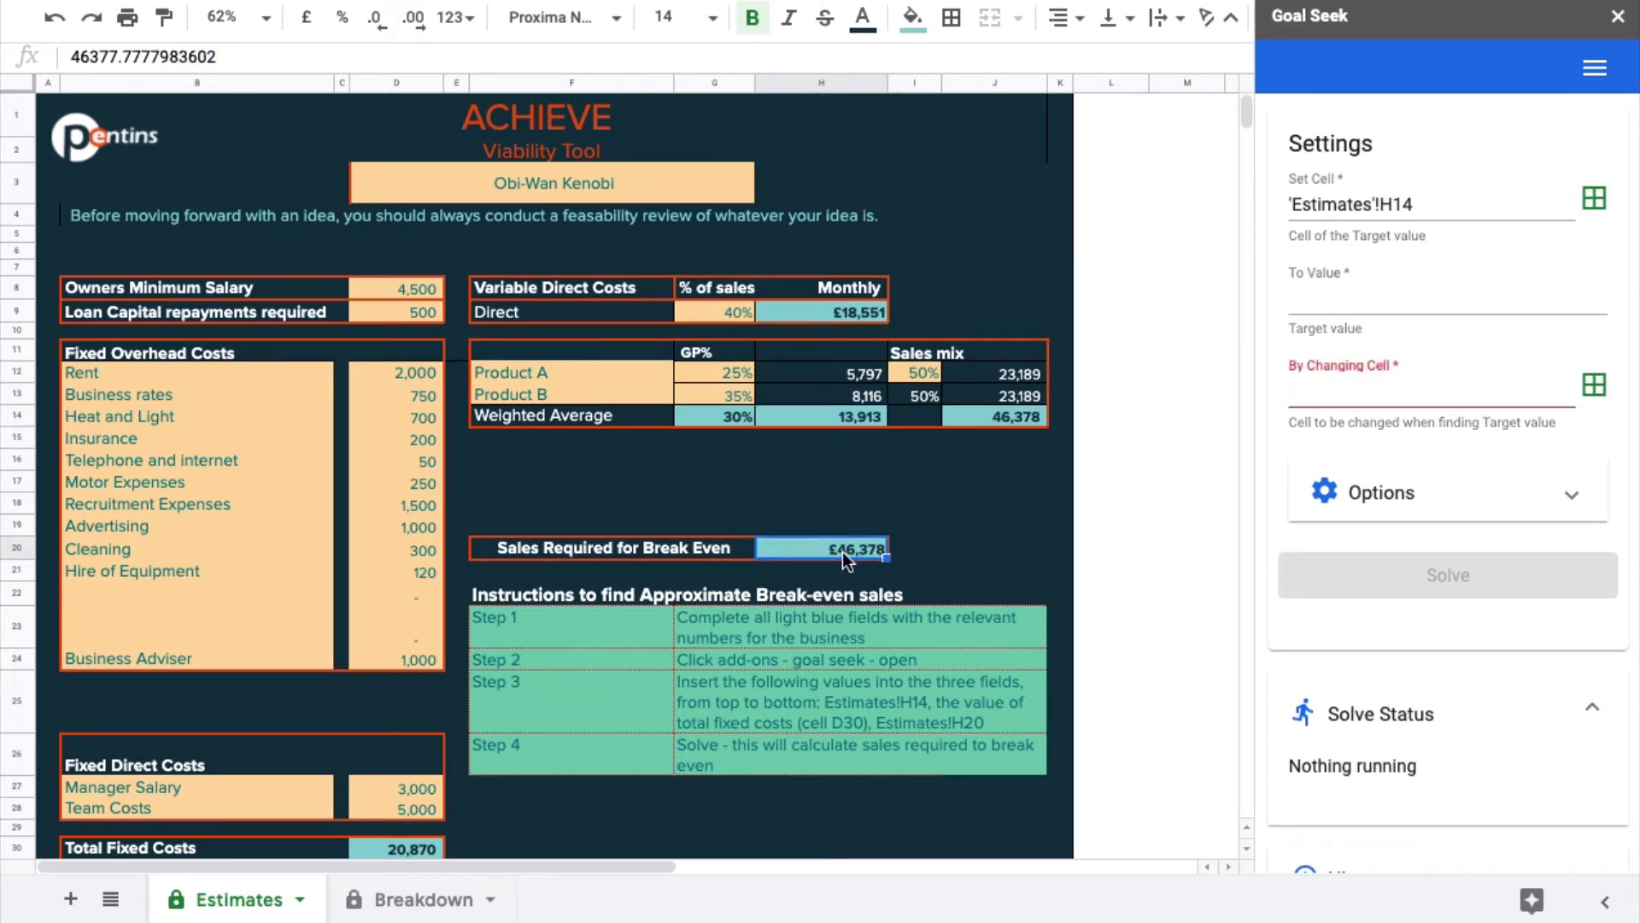
pyautogui.click(1594, 387)
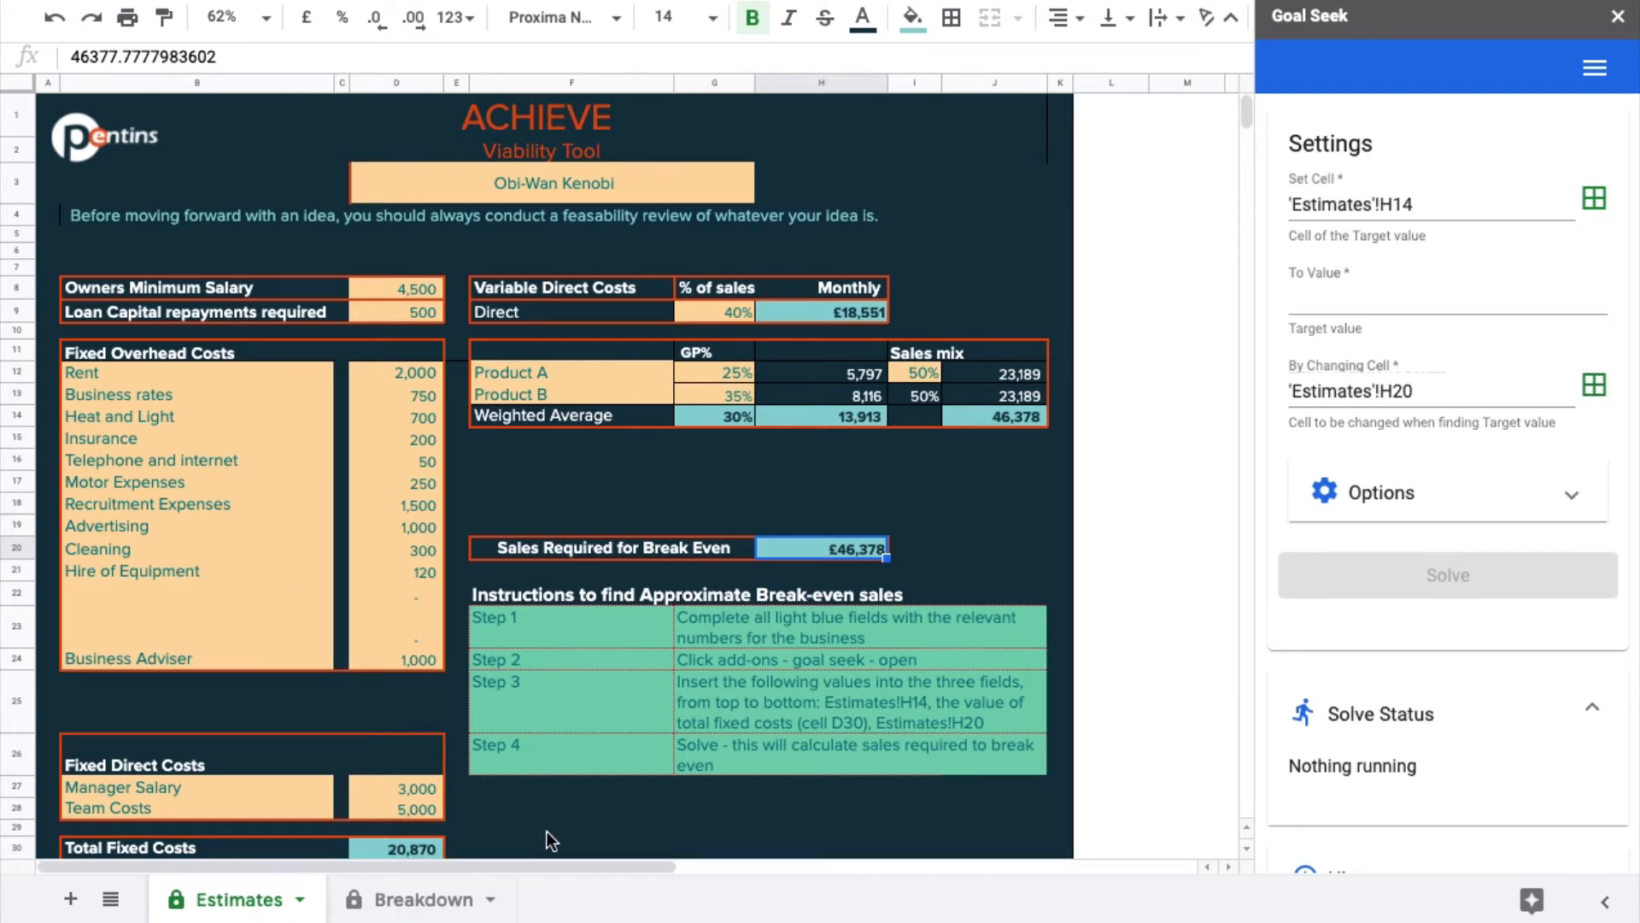
# Set the Goal Seek target value to 20870, solve for the break-even sales and dismiss the completion message.
pyautogui.click(1319, 295)
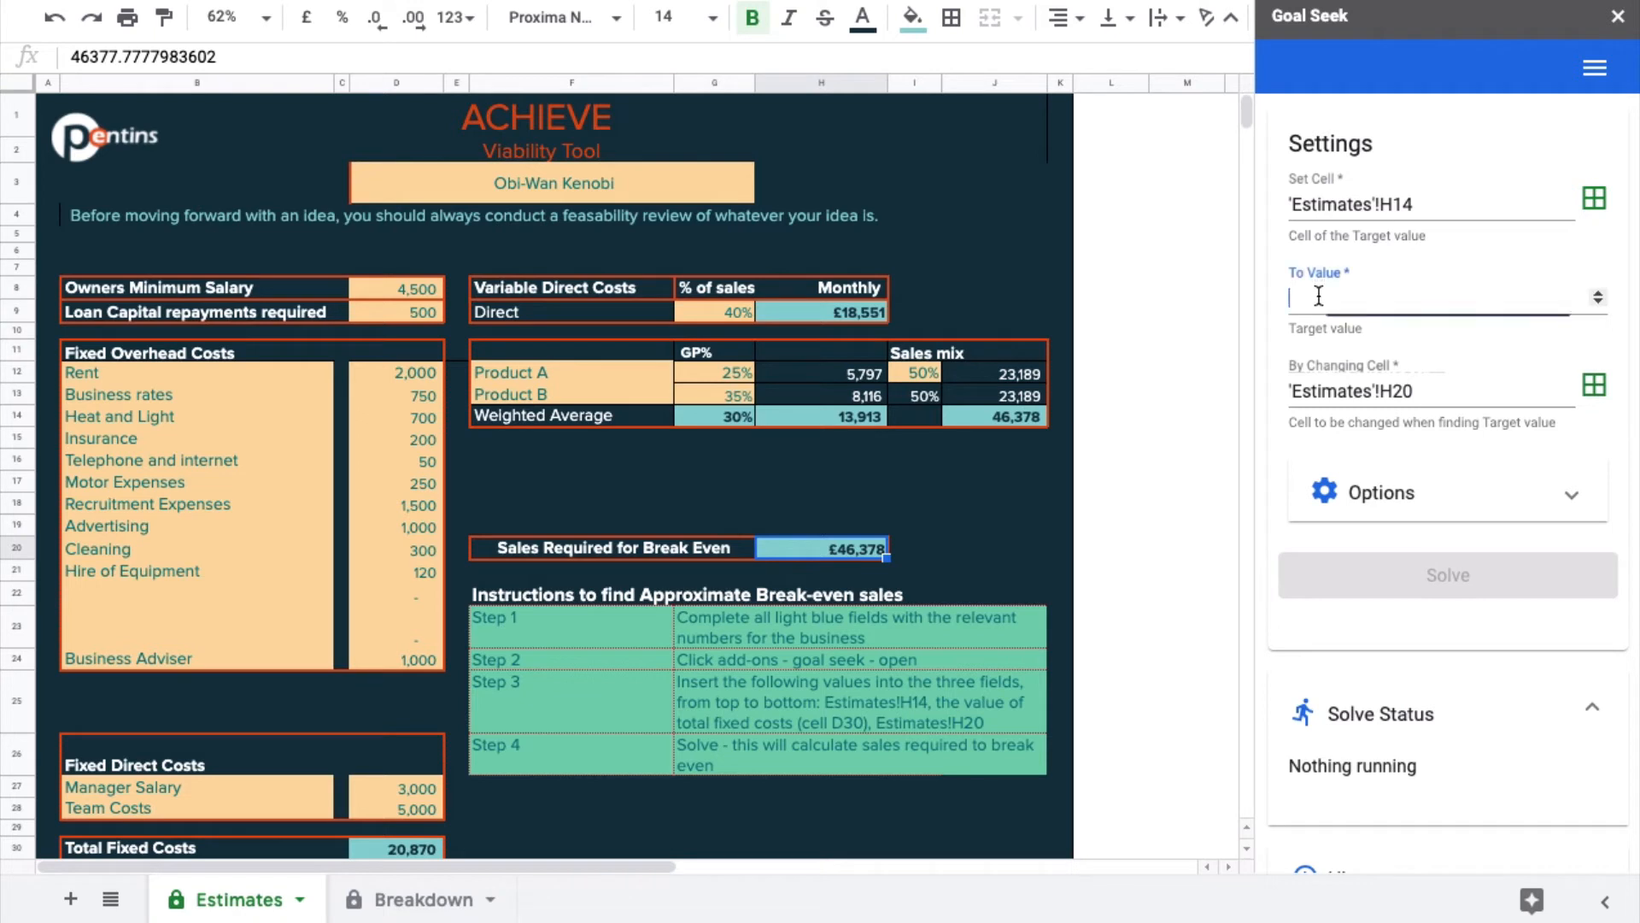
pyautogui.write('20')
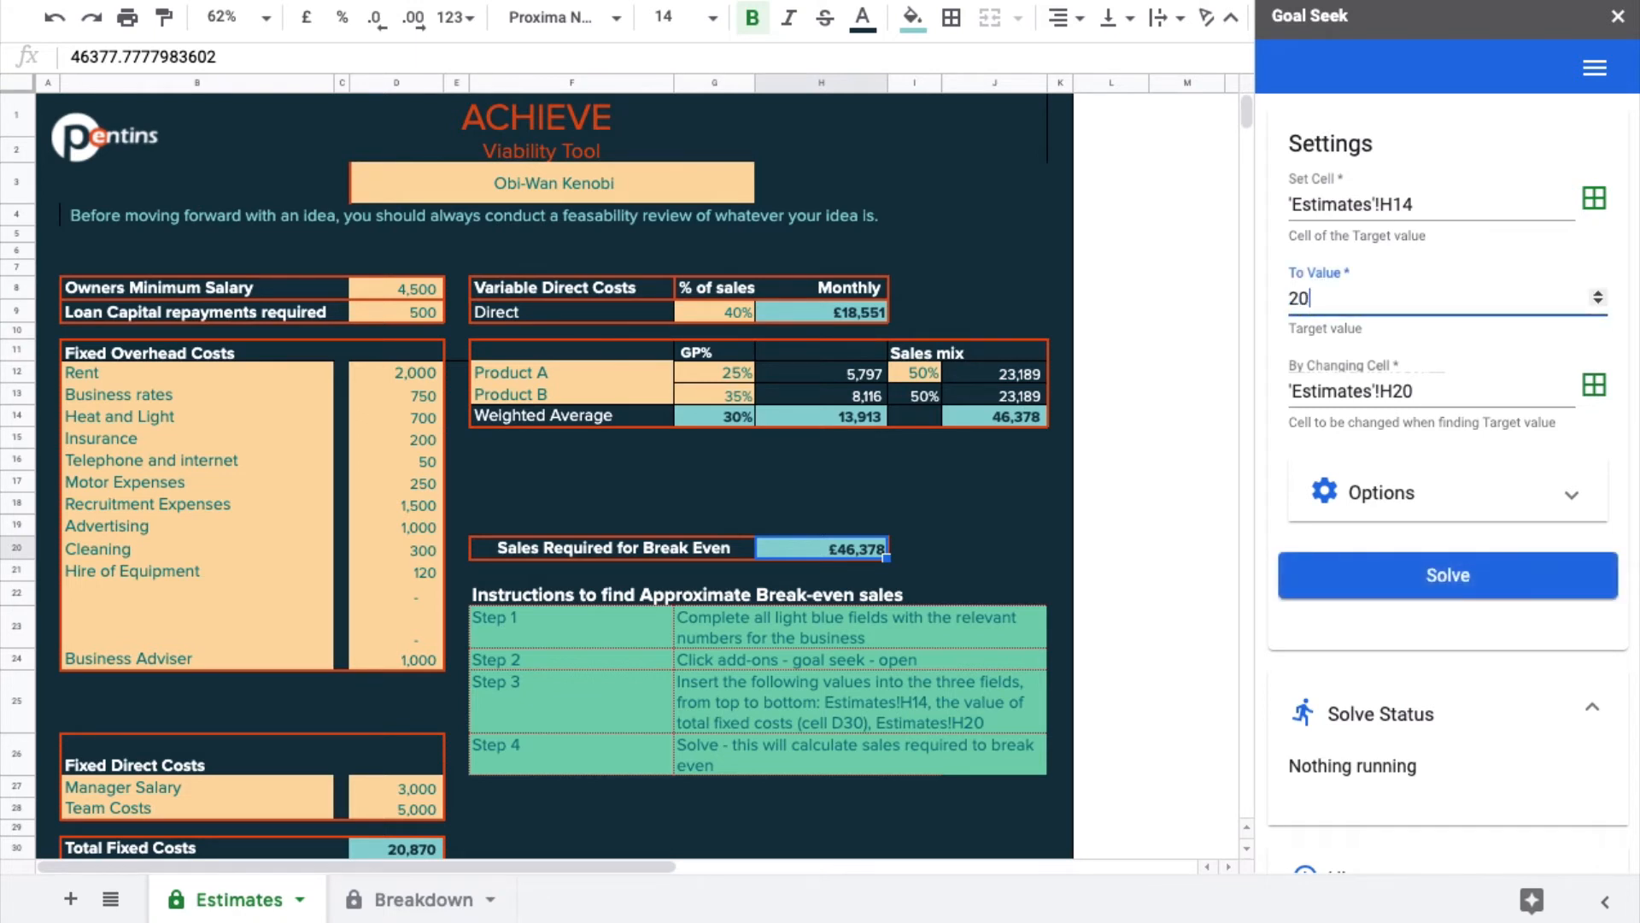
pyautogui.write('870')
pyautogui.click(1440, 578)
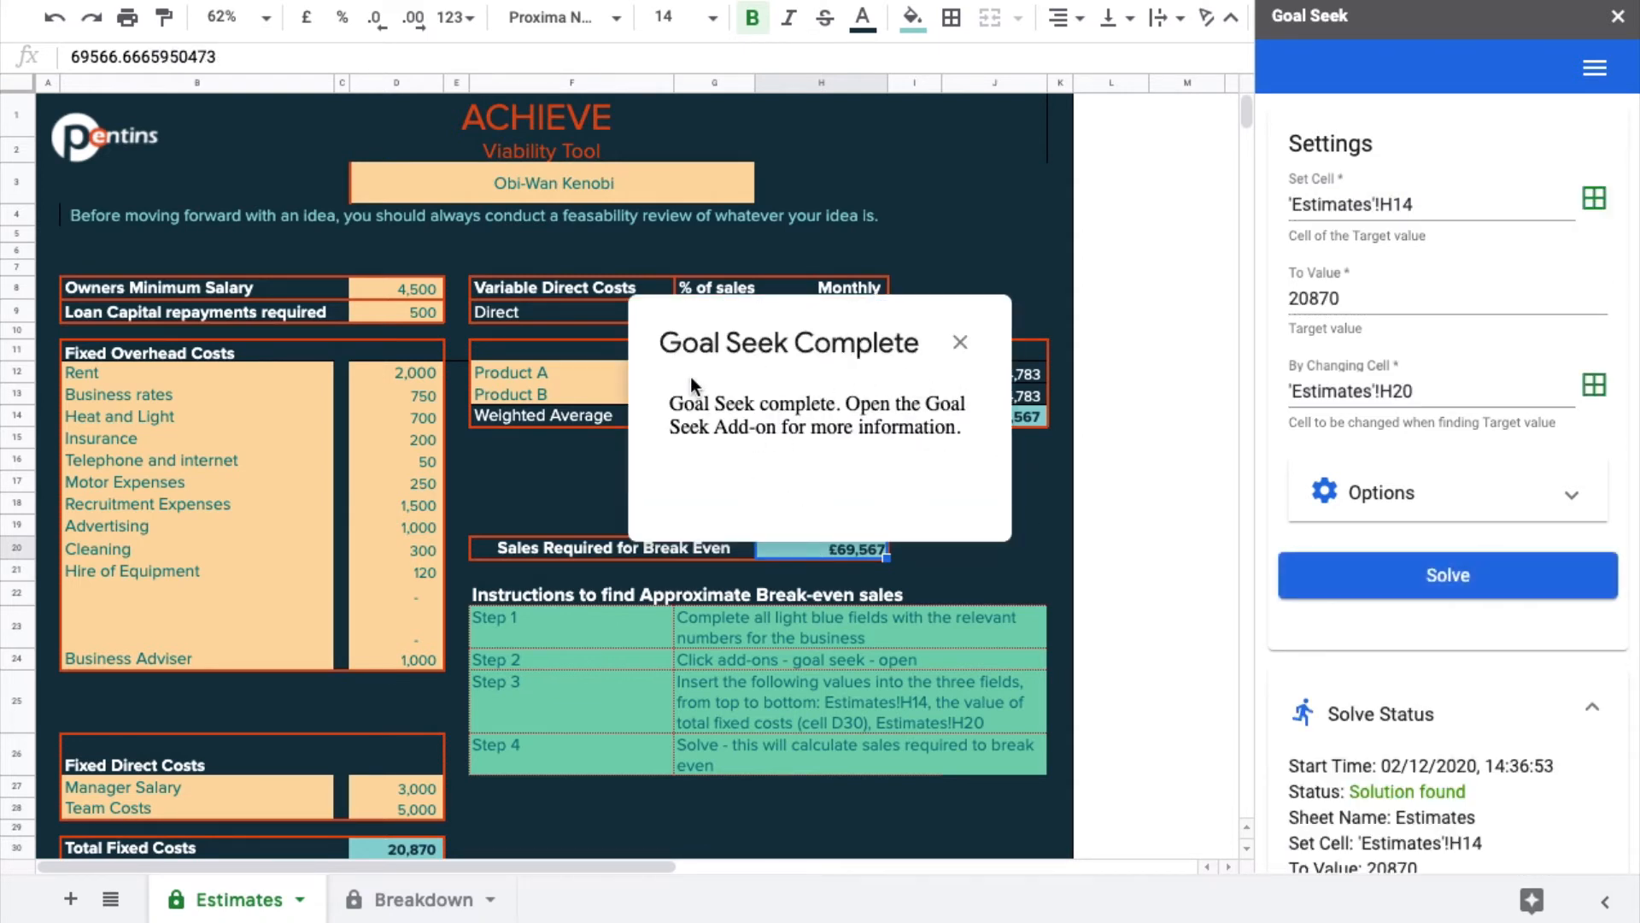
pyautogui.click(960, 340)
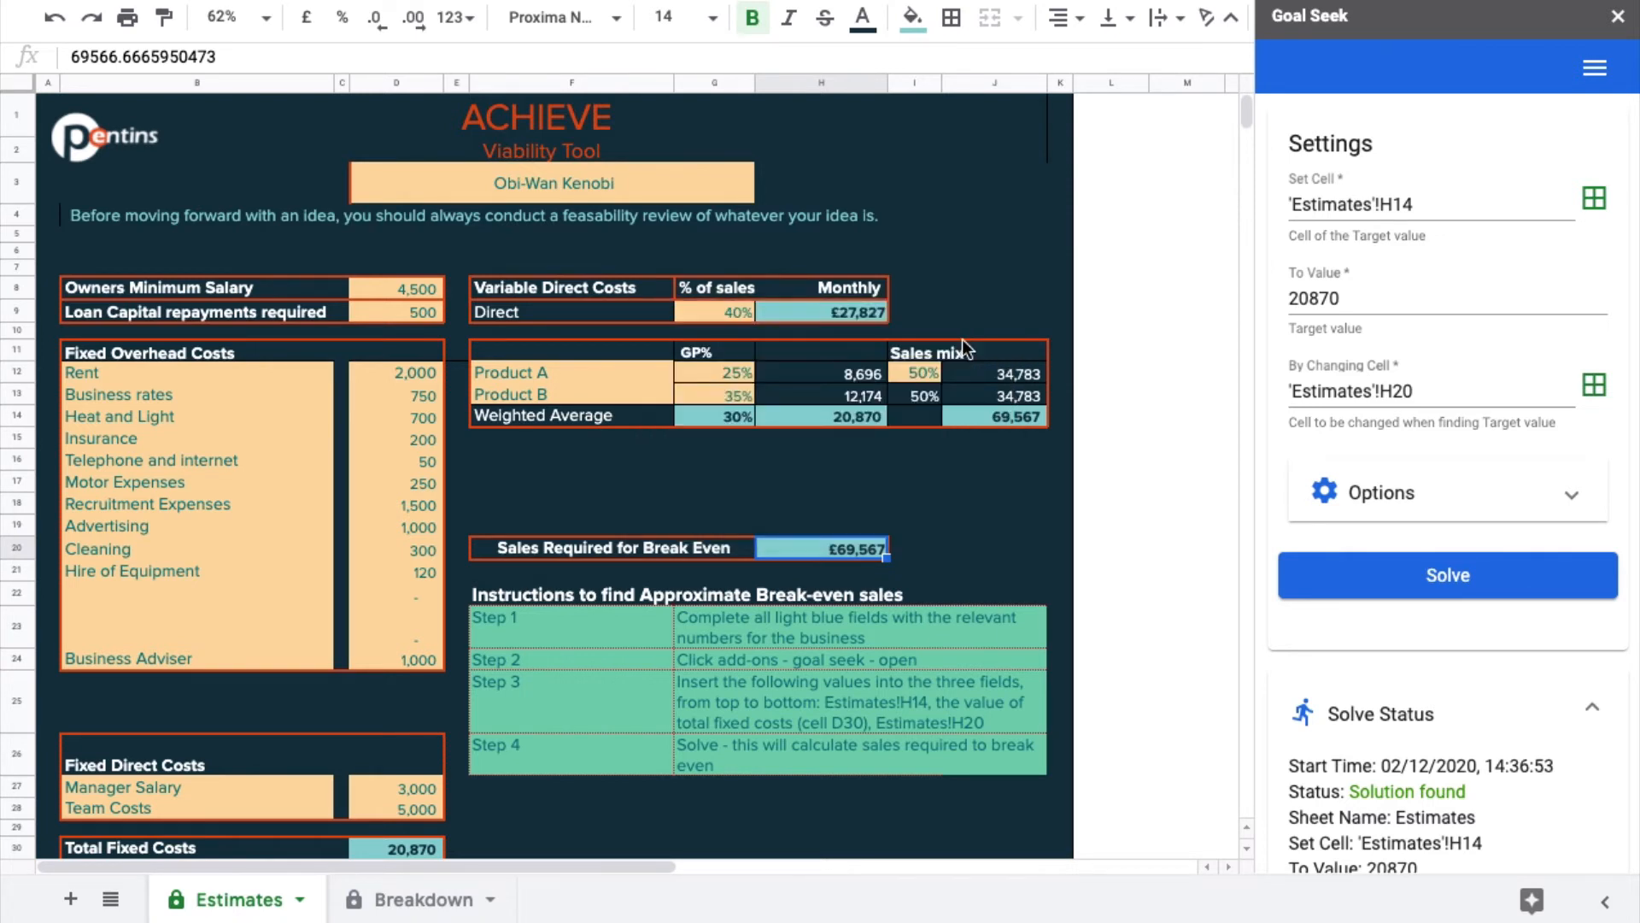
# Re-enter 1000 as Product A's gross average selling price on the Breakdown sheet.
pyautogui.click(423, 899)
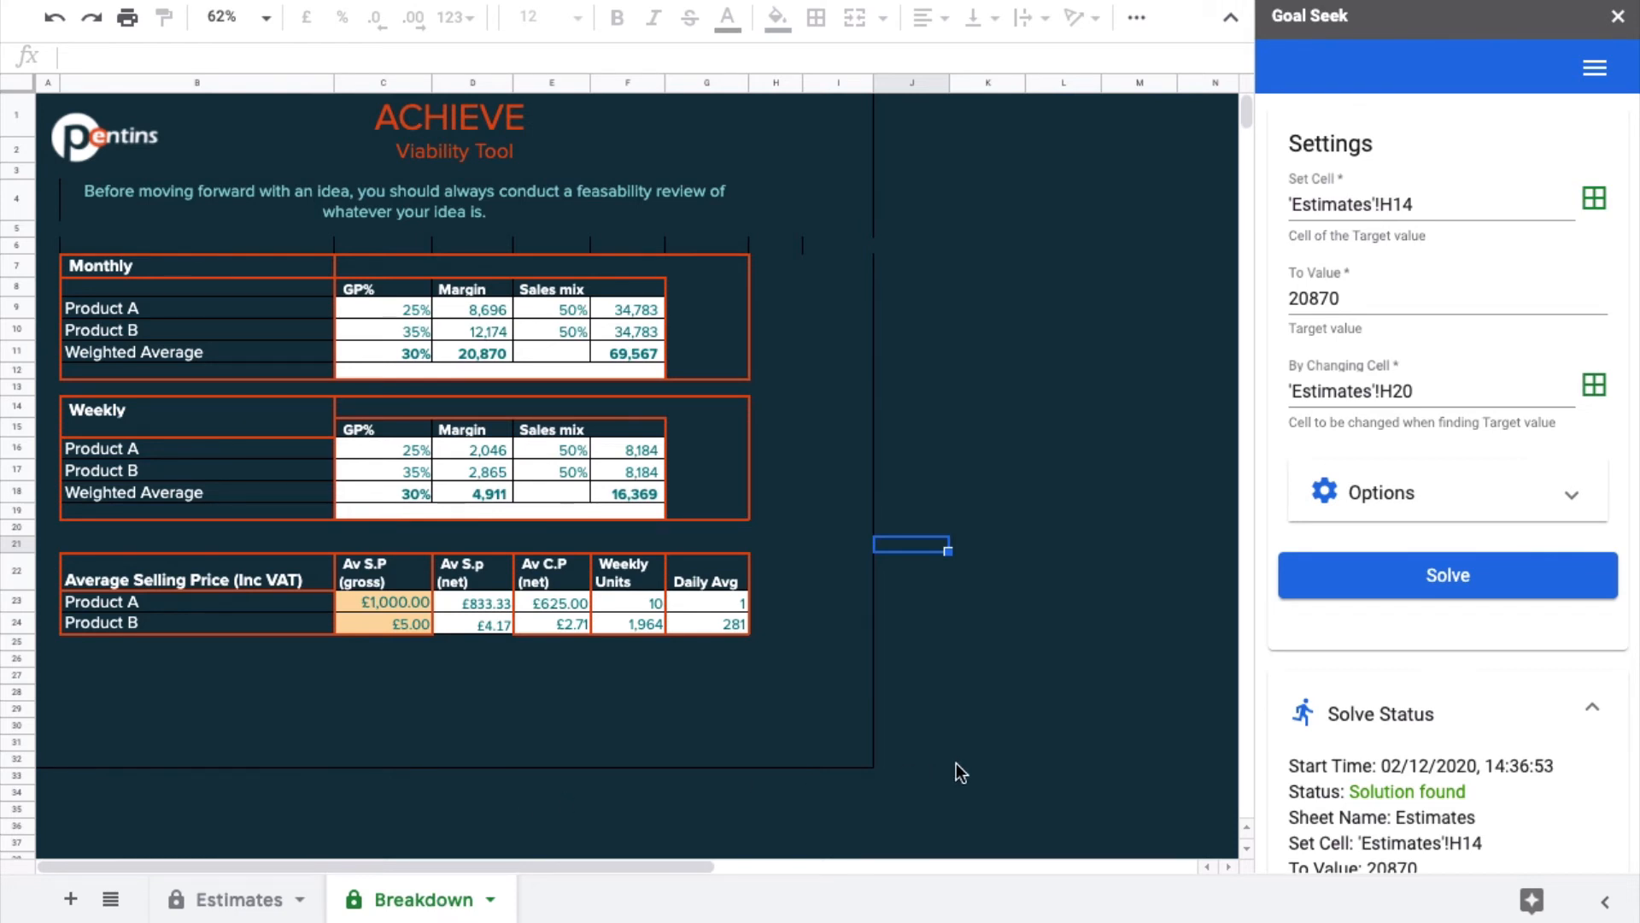
pyautogui.click(374, 603)
pyautogui.doubleClick(393, 603)
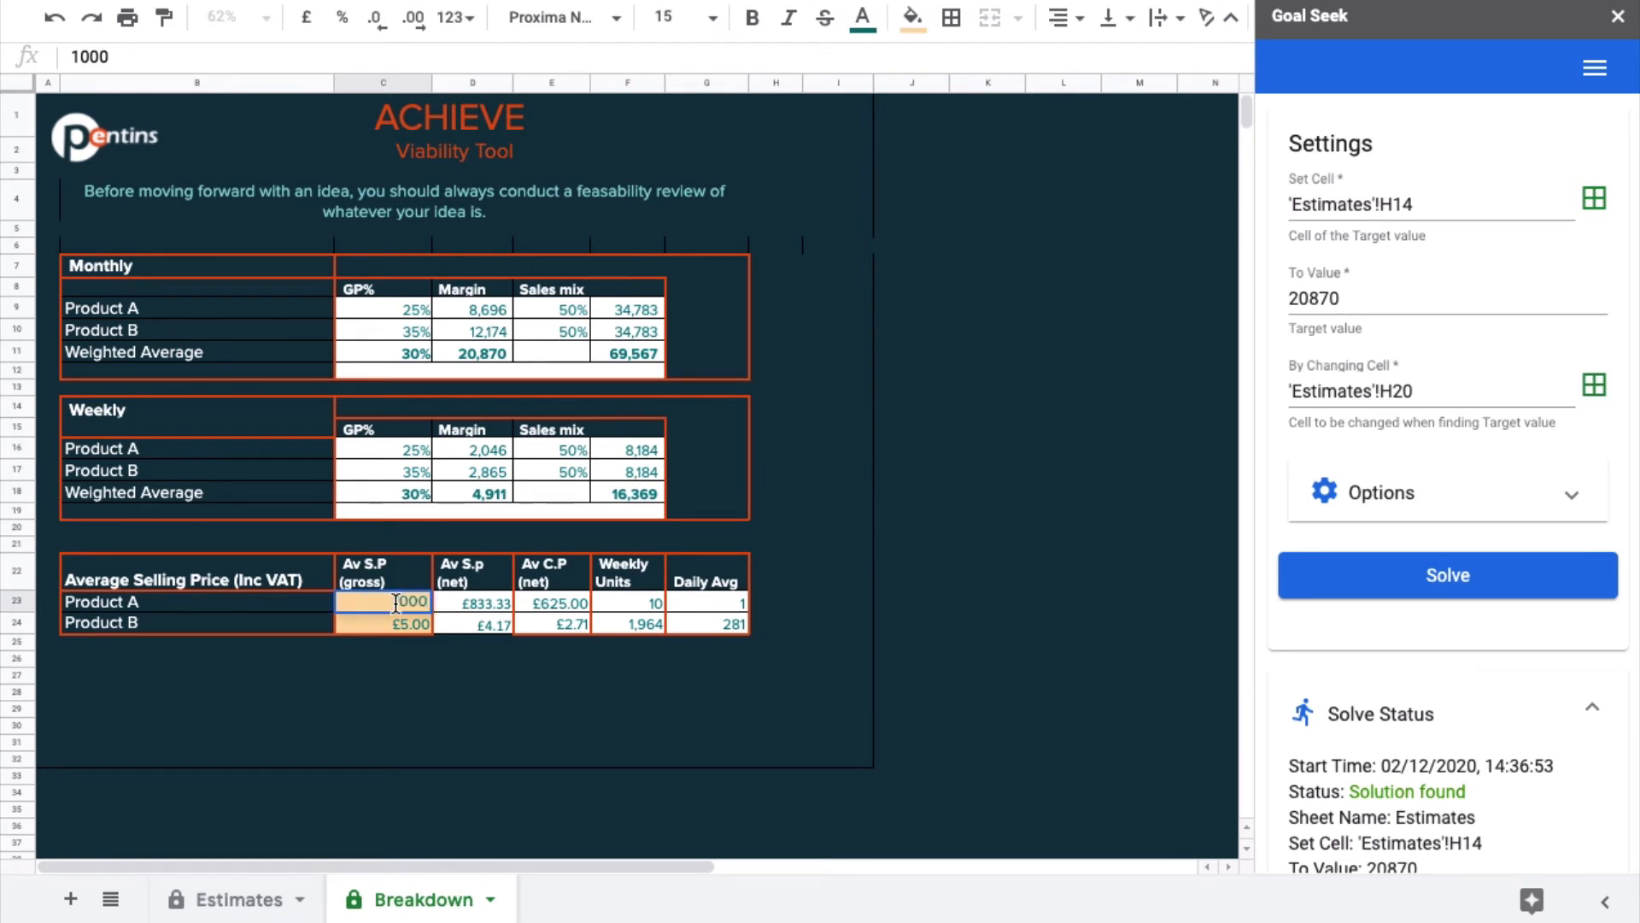
pyautogui.press('BackSpace')
pyautogui.write('0')
pyautogui.click(552, 672)
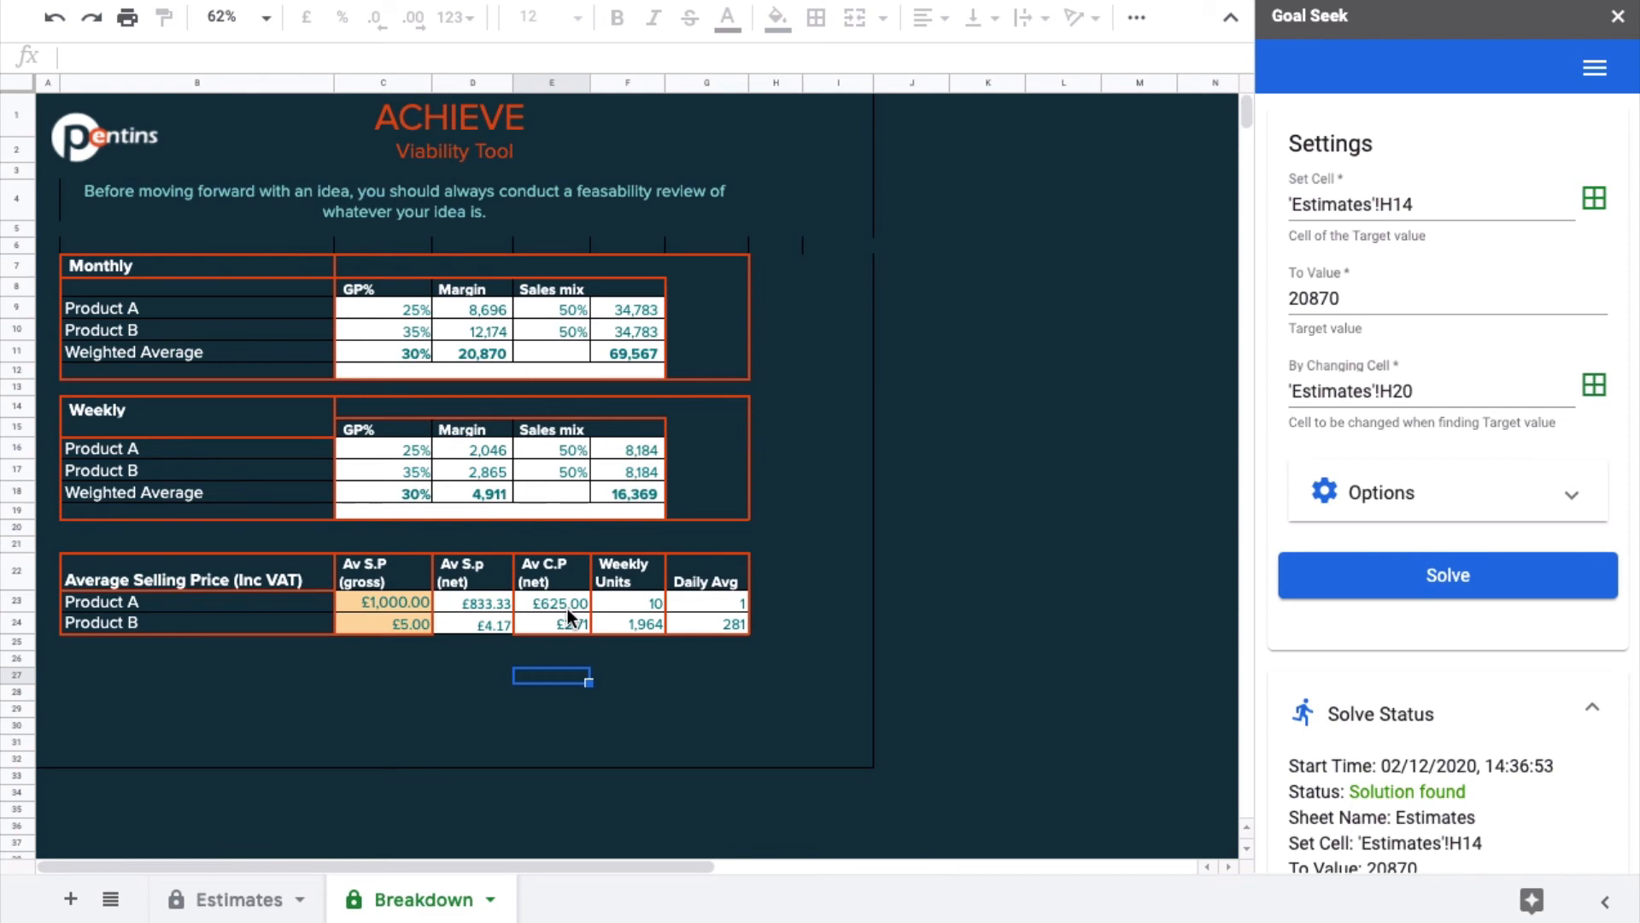
# On the Estimates sheet, set Product A's GP% to 50% and its sales mix to 100%.
pyautogui.click(221, 898)
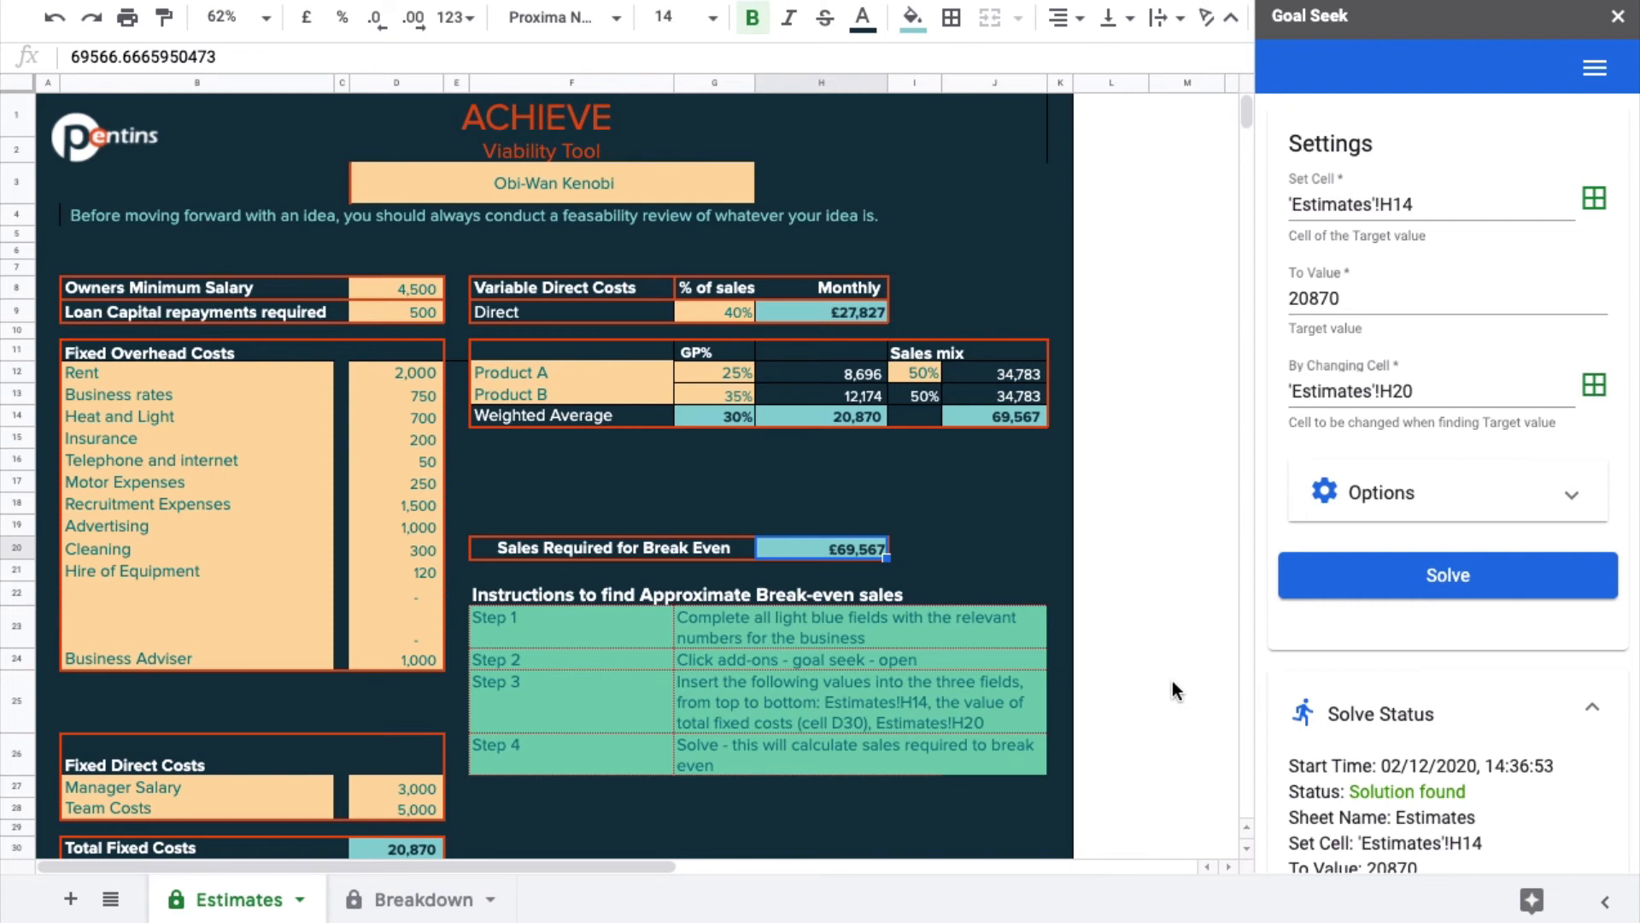
pyautogui.scroll(-1, 1172, 680)
pyautogui.scroll(1, 1171, 682)
pyautogui.click(719, 371)
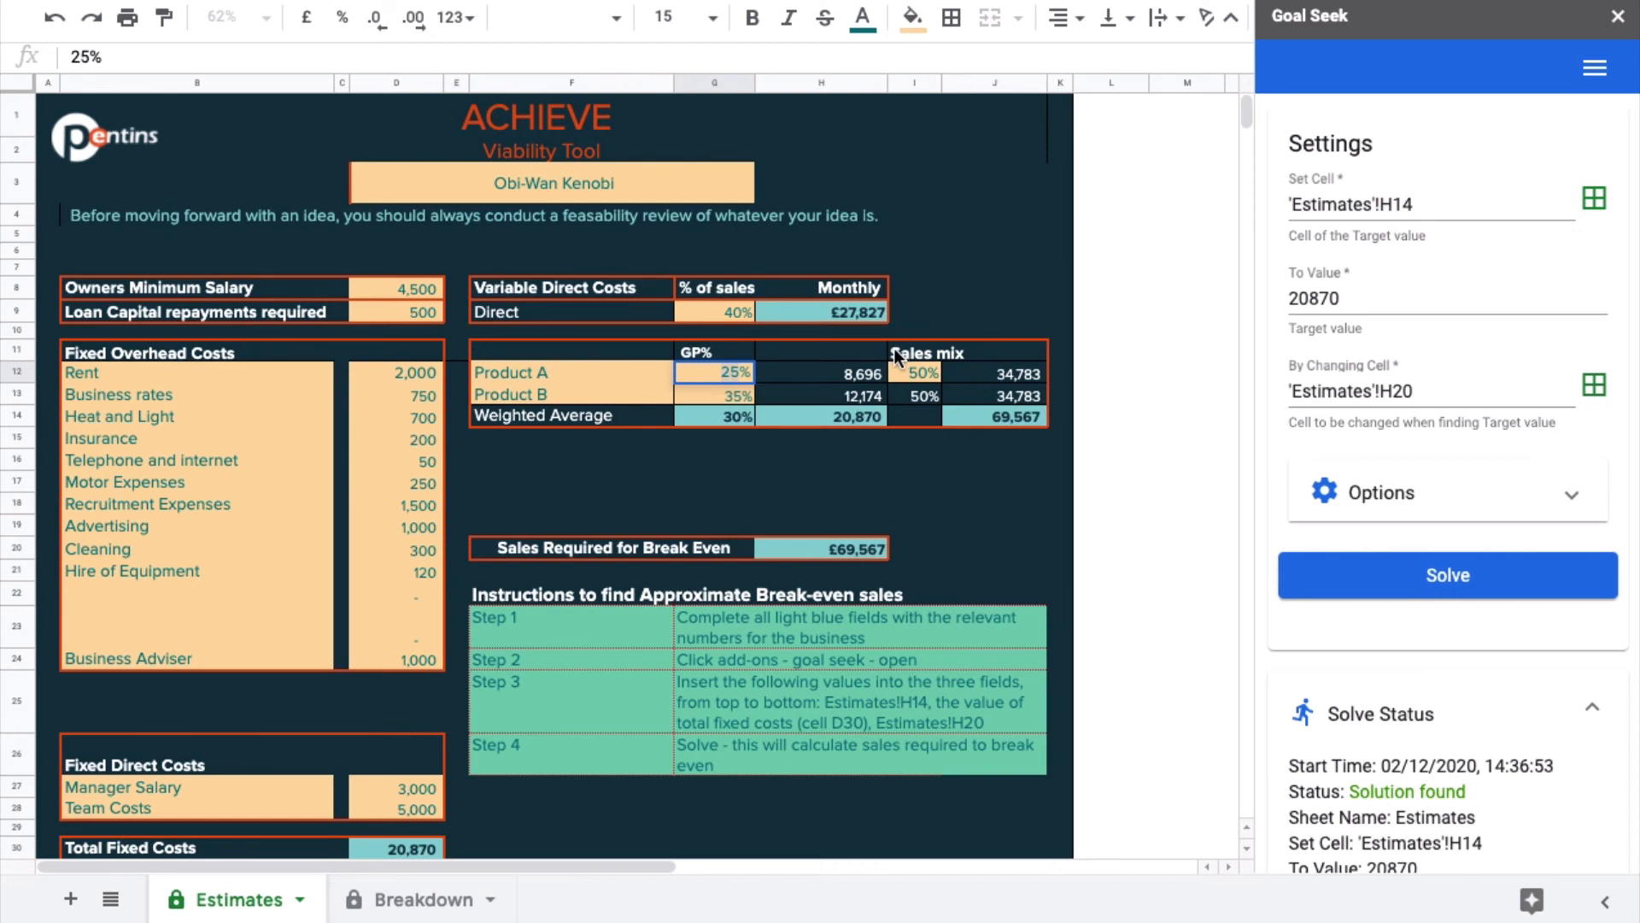
pyautogui.write('50')
pyautogui.click(899, 373)
pyautogui.write('1000')
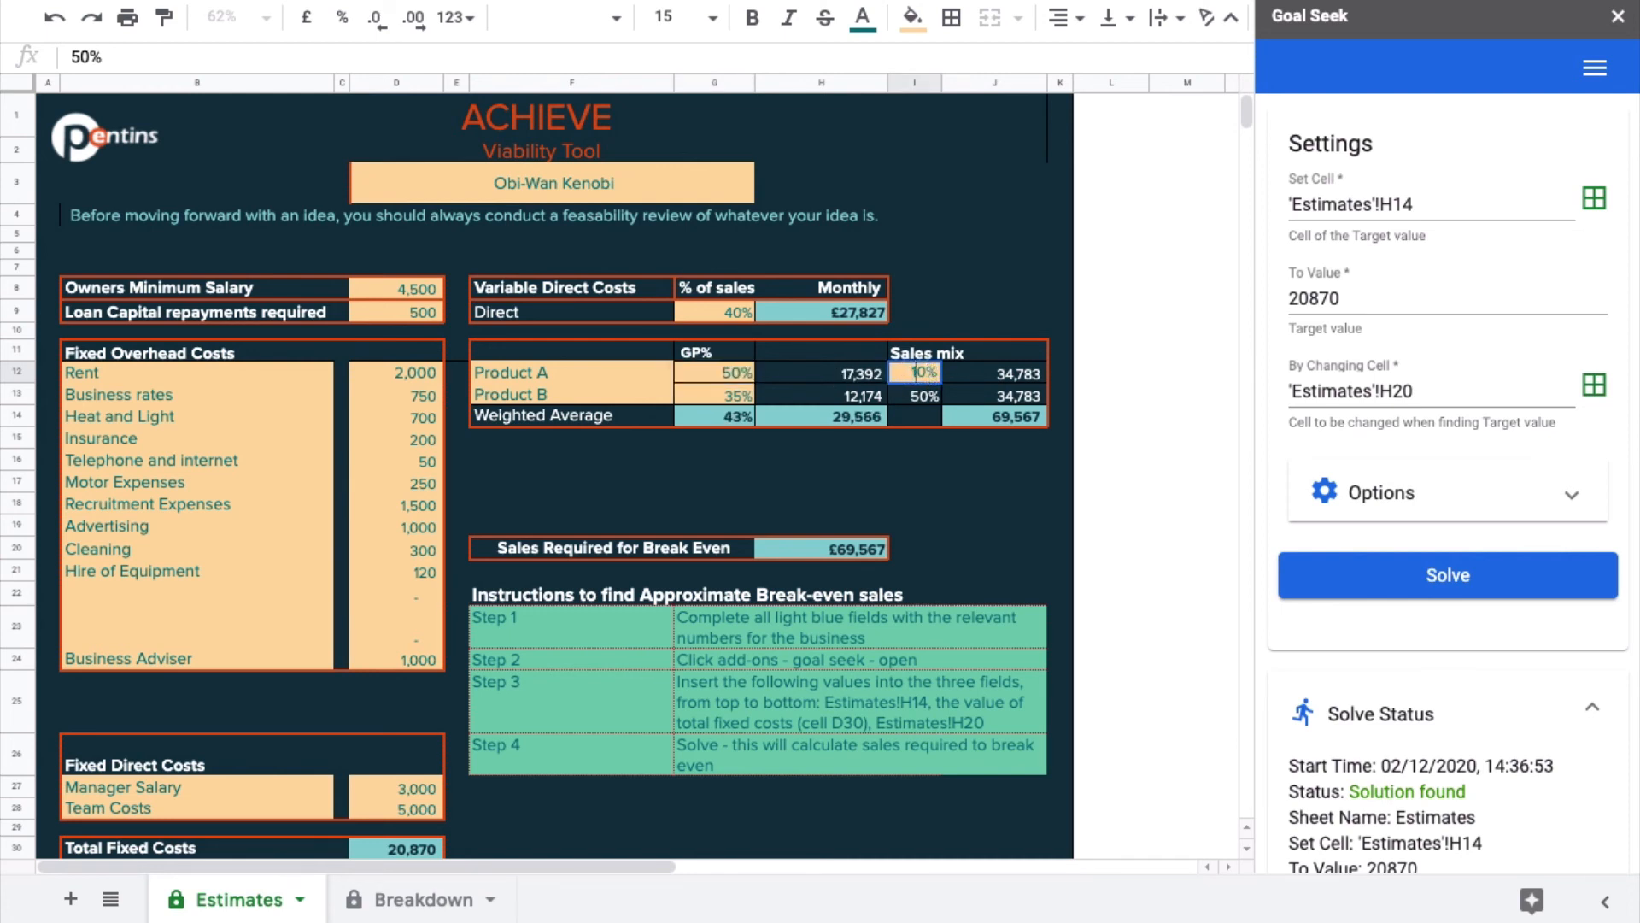
pyautogui.press('BackSpace')
pyautogui.click(930, 438)
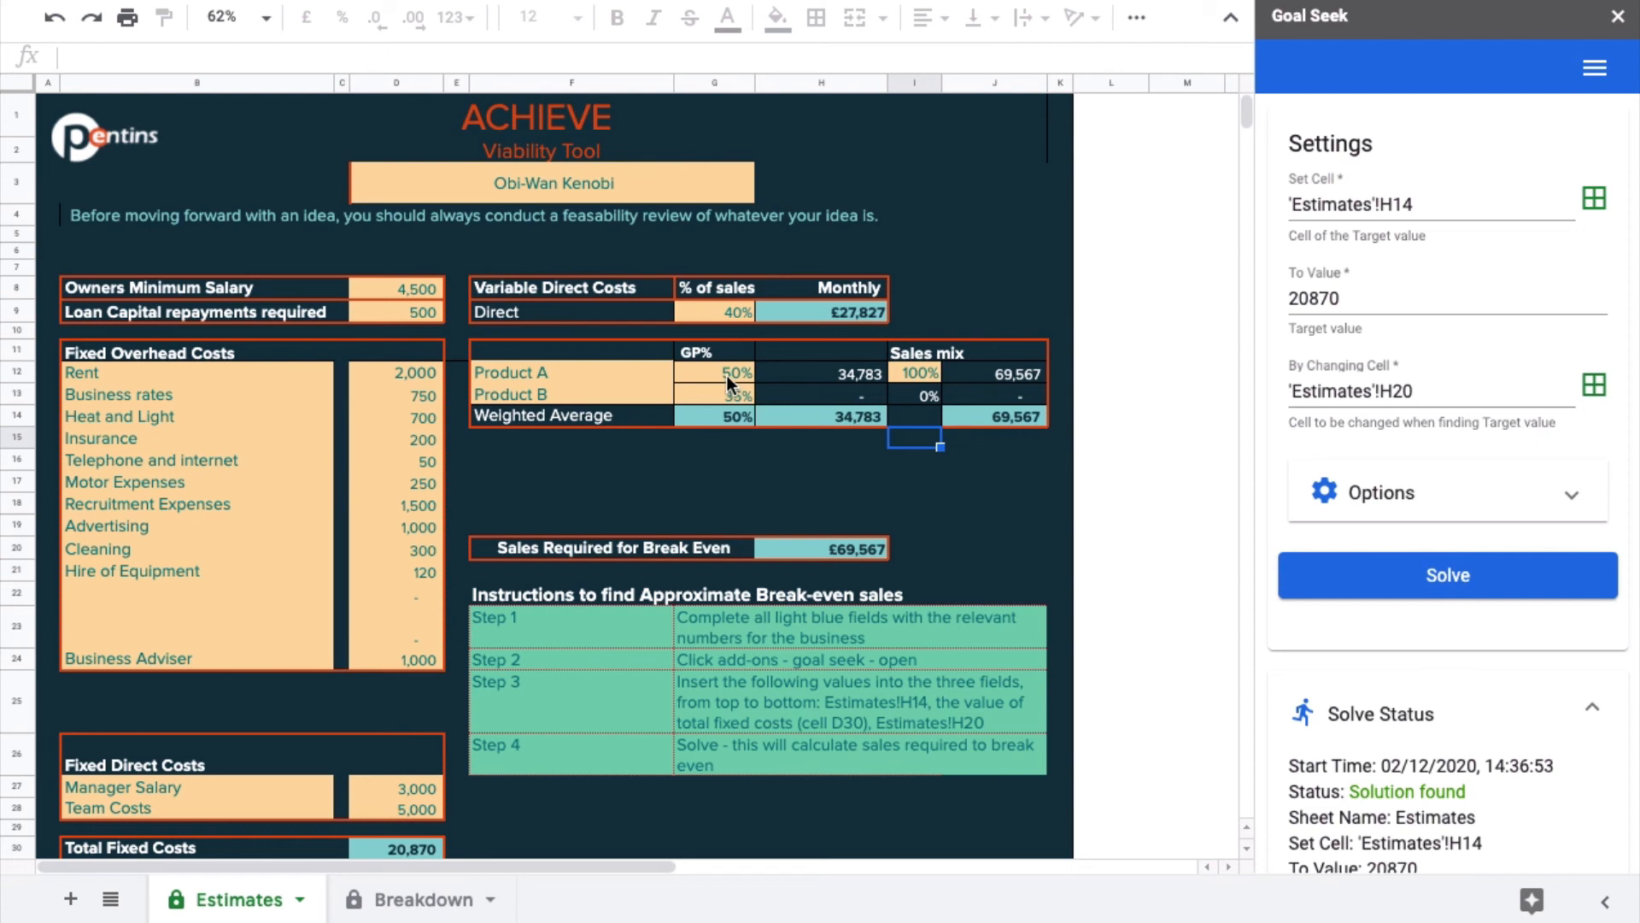
# Solve Goal Seek again with the same settings for the changed product figures and dismiss the completion message.
pyautogui.click(1367, 586)
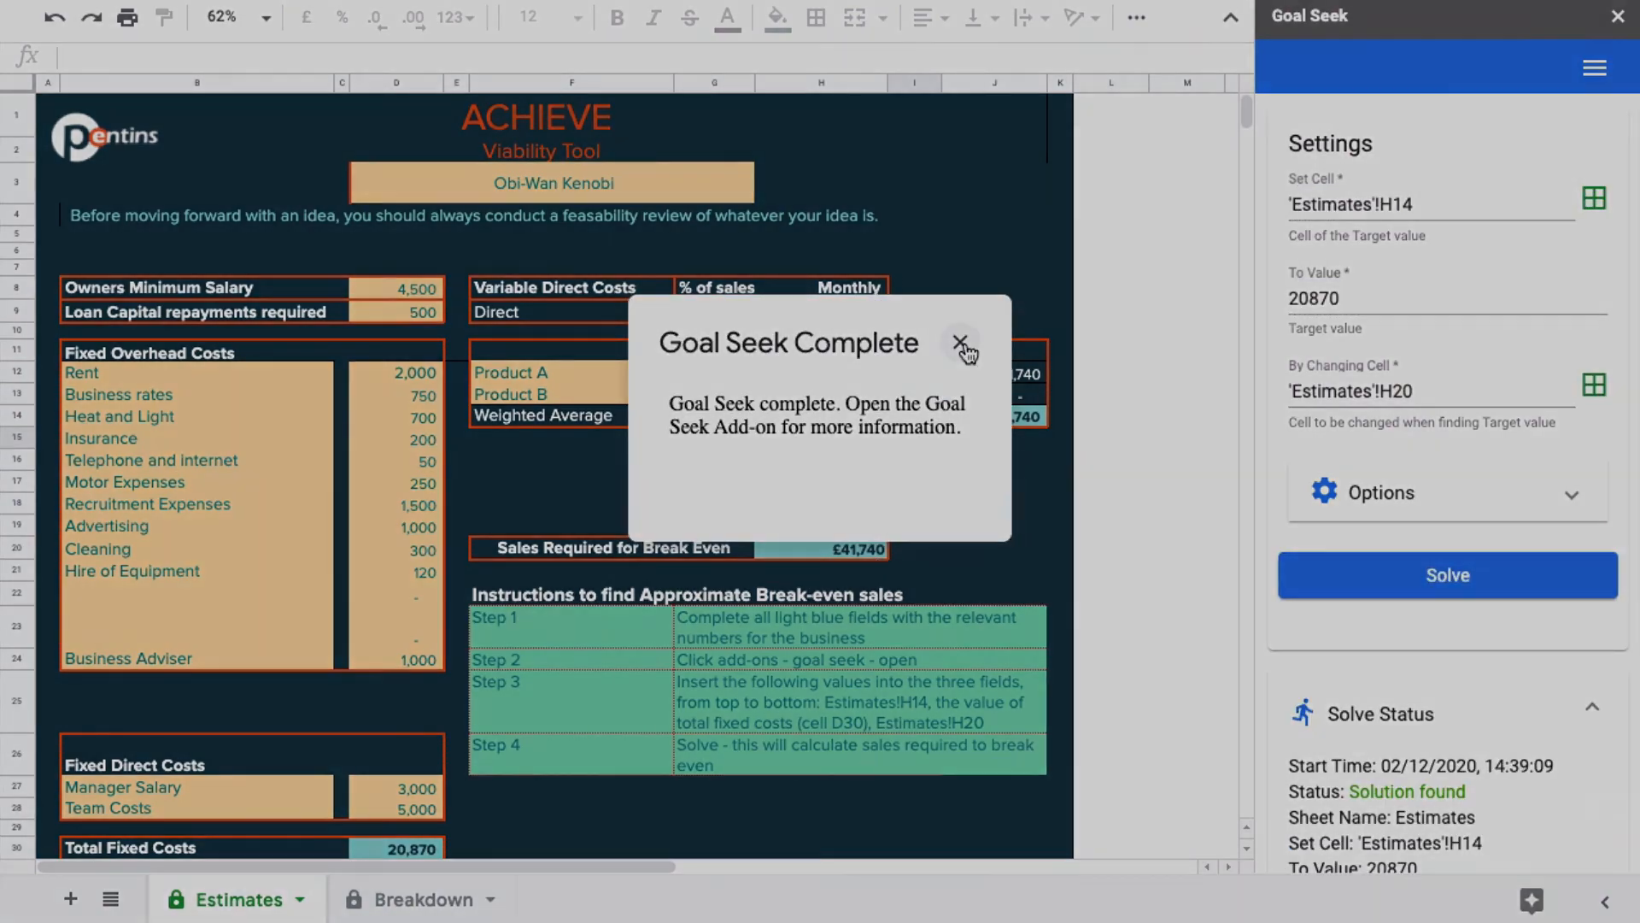
pyautogui.click(959, 342)
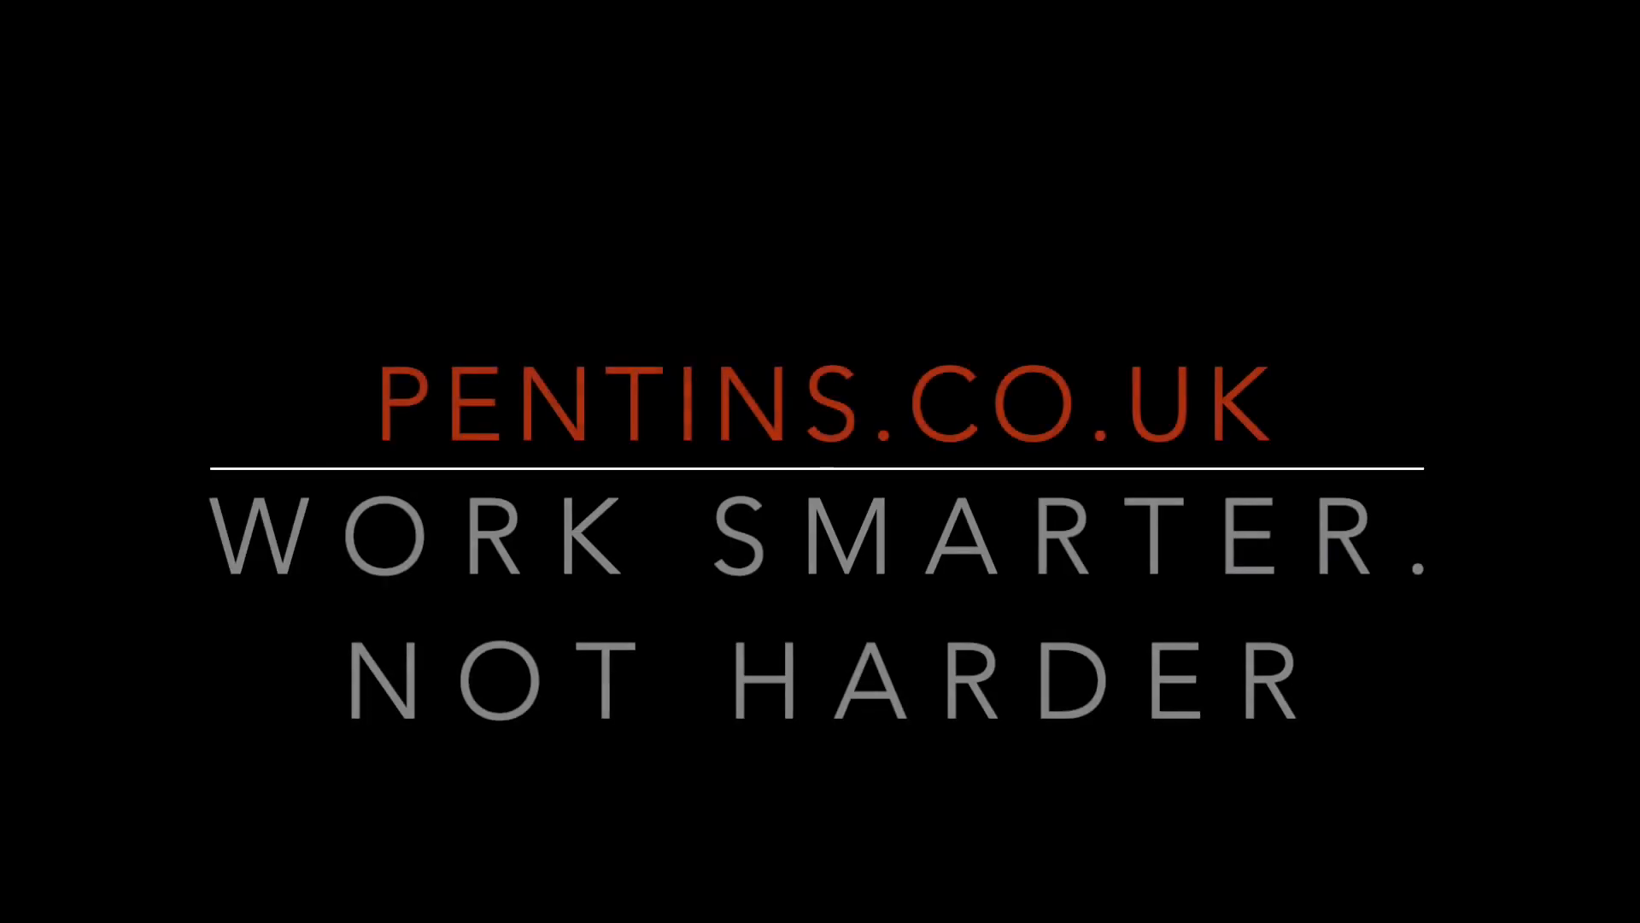